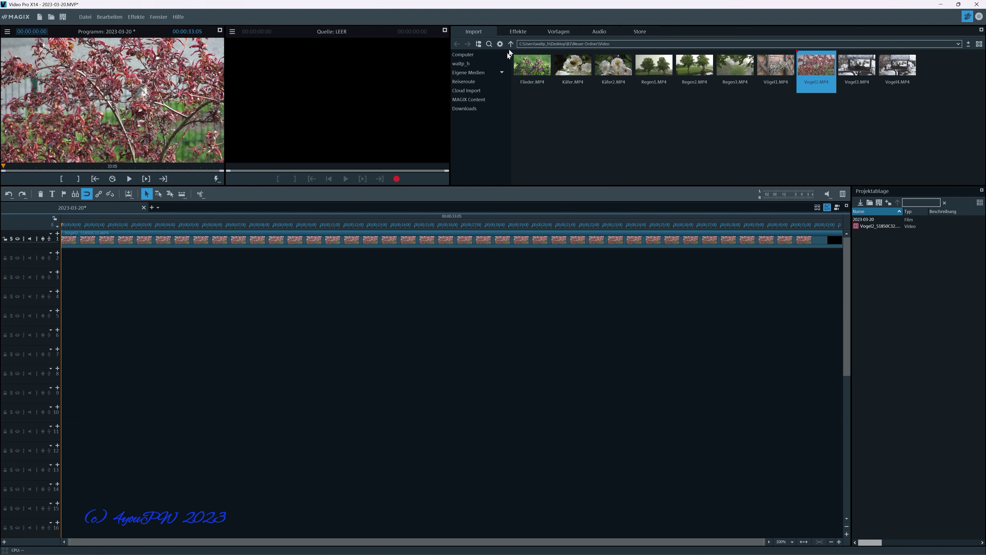
Add a title reading "Garten" over the start of the bird video using Titelbearbeitung
{"action": "left_click", "coordinate": [521, 30]}
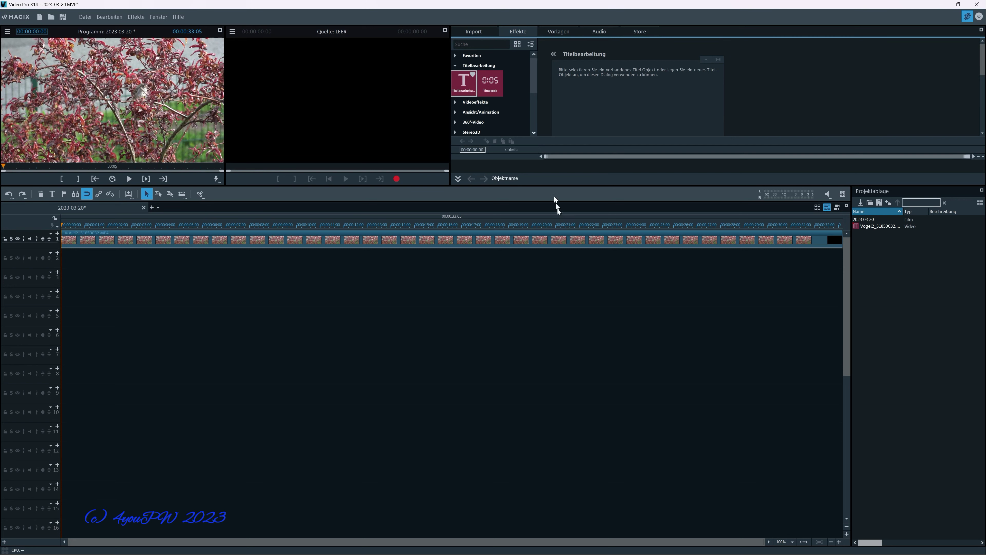
{"action": "left_click", "coordinate": [503, 240]}
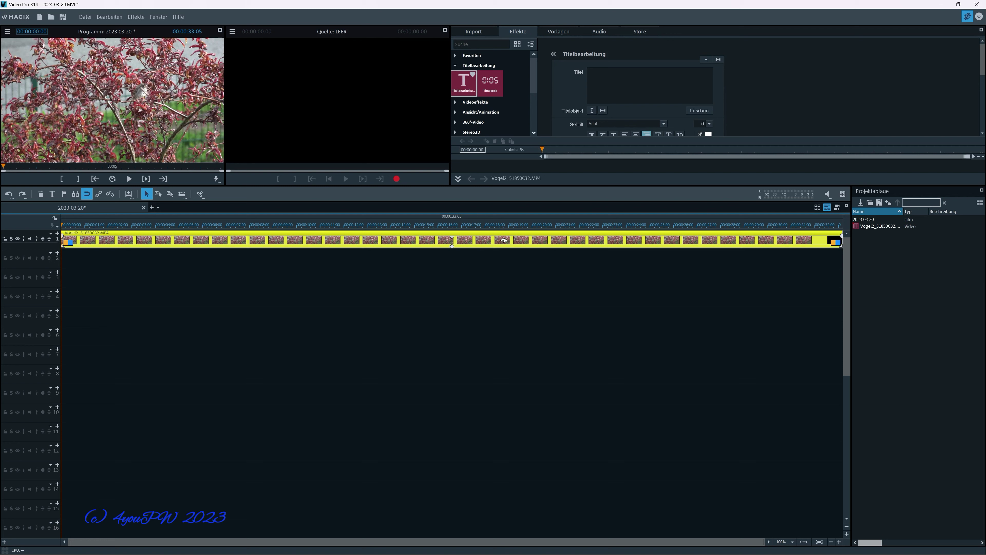
{"action": "left_click", "coordinate": [603, 77]}
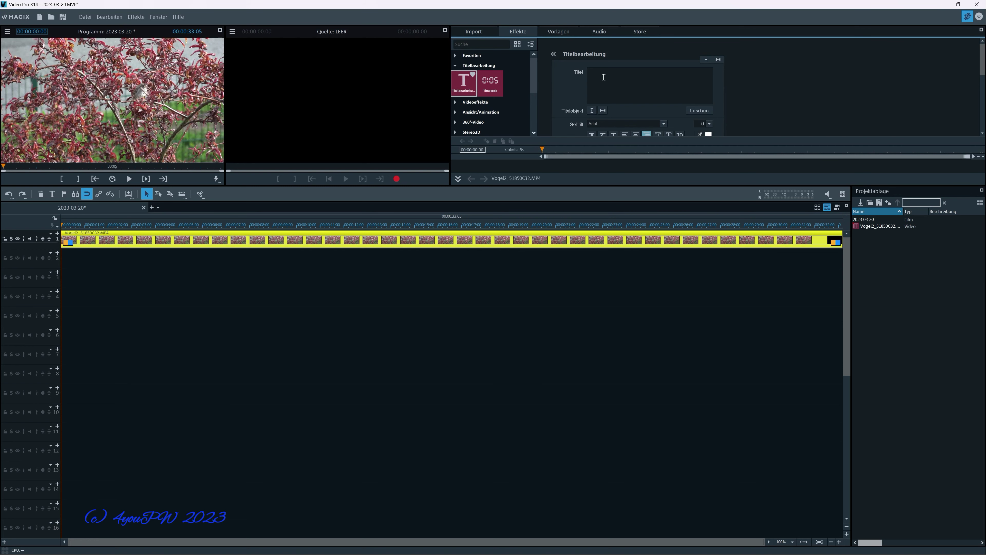
{"action": "type", "text": "Gar"}
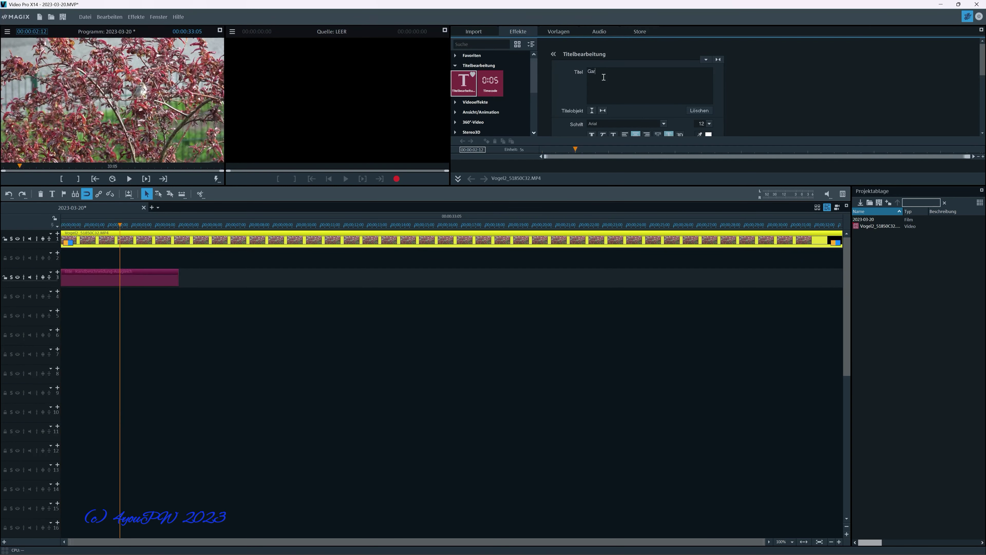
{"action": "type", "text": "ten"}
Change the title's font colour to yellow, about R 0.98, G 0.97, B 0.04
{"action": "left_click_drag", "start_coordinate": [982, 74], "coordinate": [982, 86]}
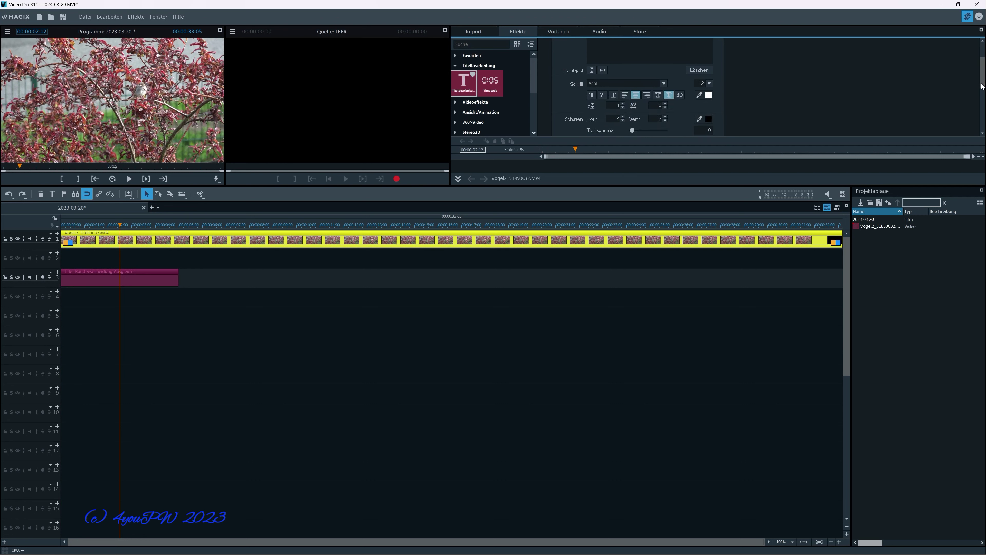
{"action": "left_click", "coordinate": [708, 95]}
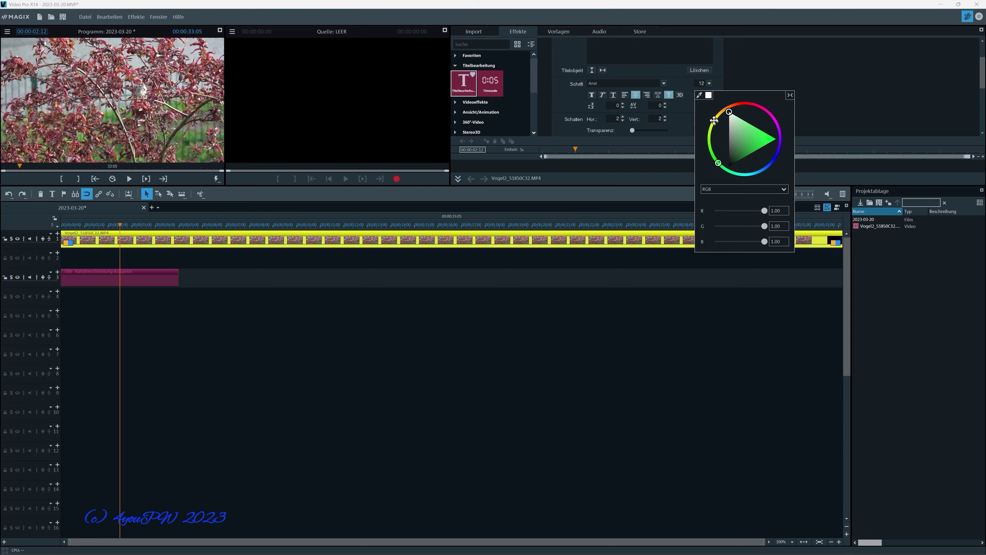
{"action": "left_click", "coordinate": [714, 121]}
{"action": "left_click", "coordinate": [774, 139]}
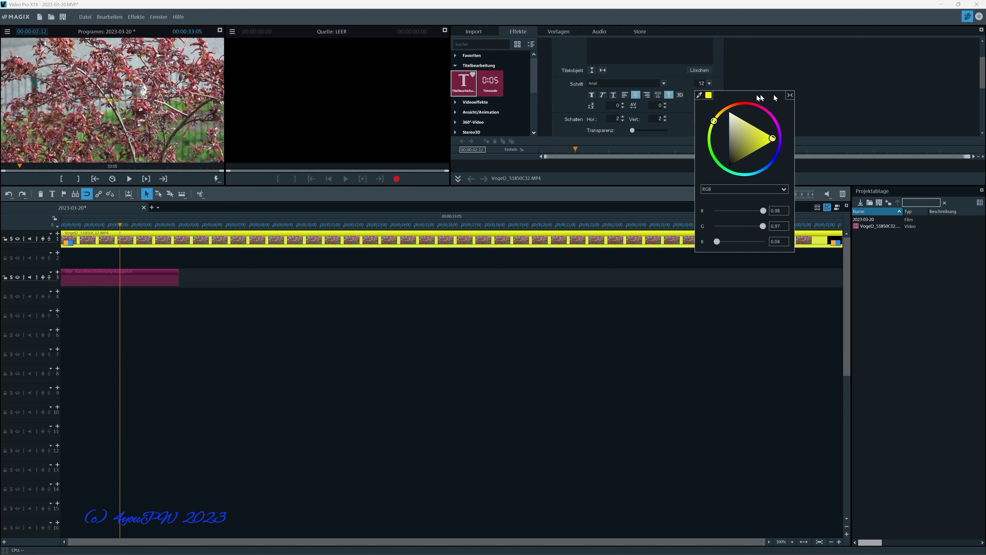
{"action": "left_click", "coordinate": [662, 165]}
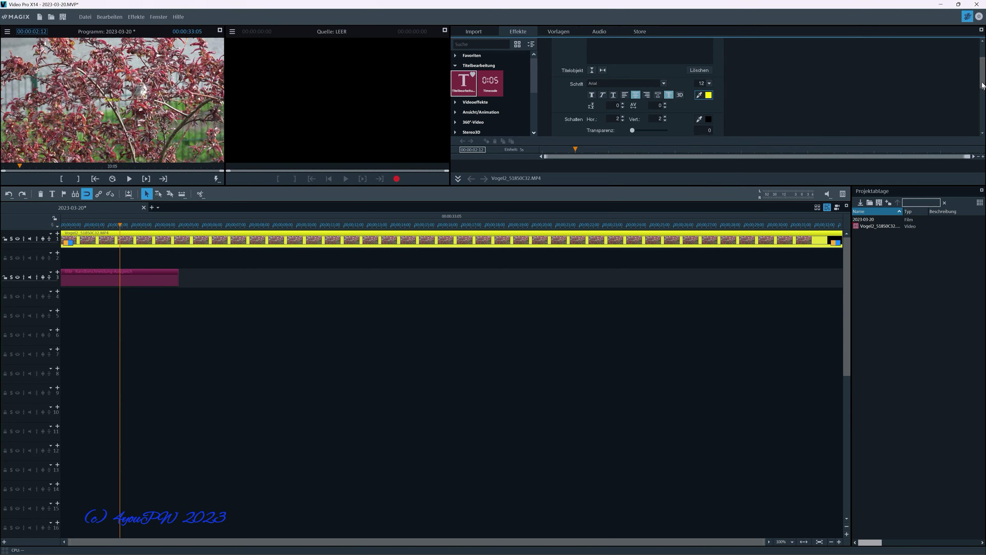
Enlarge the "Garten" title text to font size 52
{"action": "scroll", "coordinate": [917, 56], "scroll_direction": "up", "scroll_amount": 1}
{"action": "left_click", "coordinate": [710, 107]}
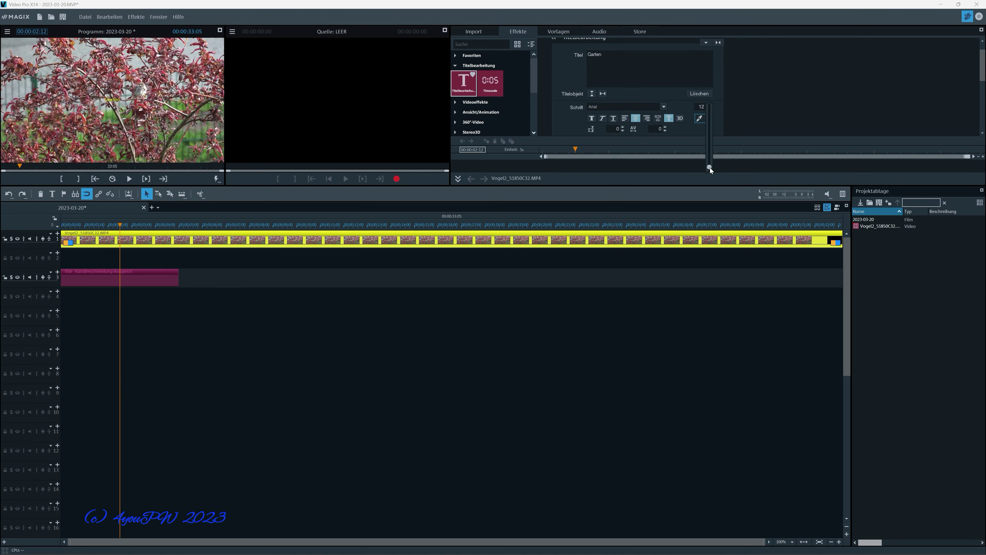
{"action": "left_click_drag", "start_coordinate": [710, 165], "coordinate": [714, 145]}
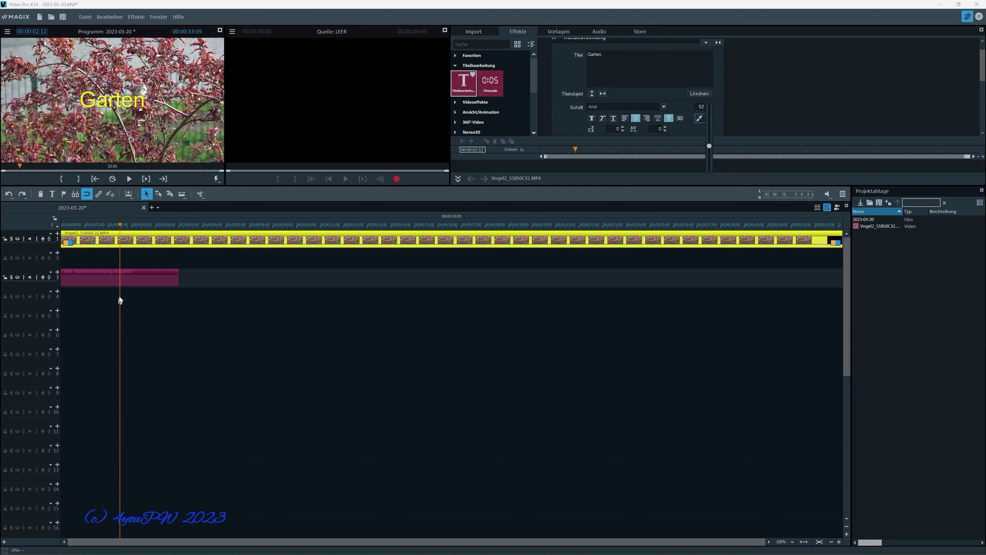
Lengthen the title object to about 26 seconds and move it to track 2, starting about 3 seconds into the film
{"action": "left_click", "coordinate": [133, 280]}
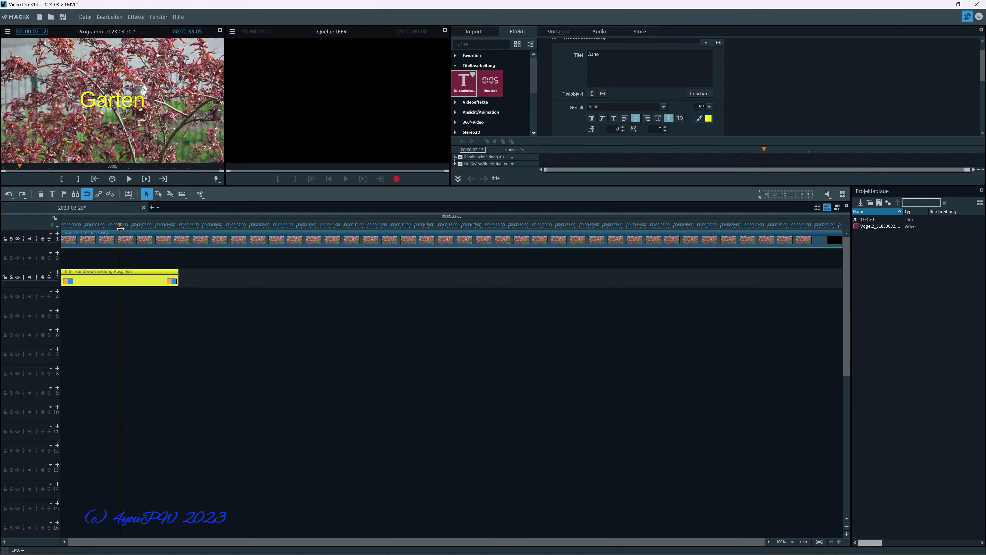
{"action": "left_click_drag", "start_coordinate": [120, 228], "coordinate": [49, 223]}
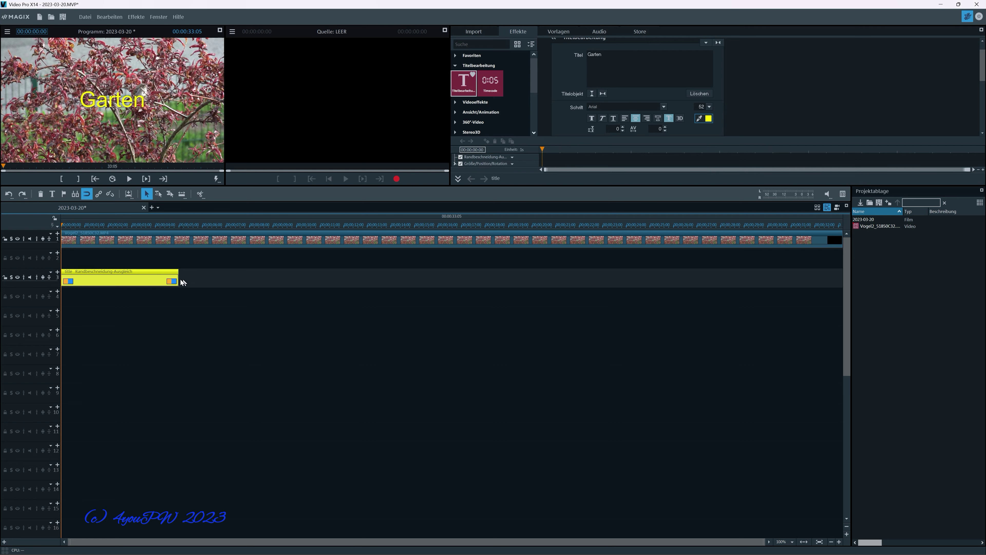
{"action": "left_click_drag", "start_coordinate": [178, 277], "coordinate": [680, 285]}
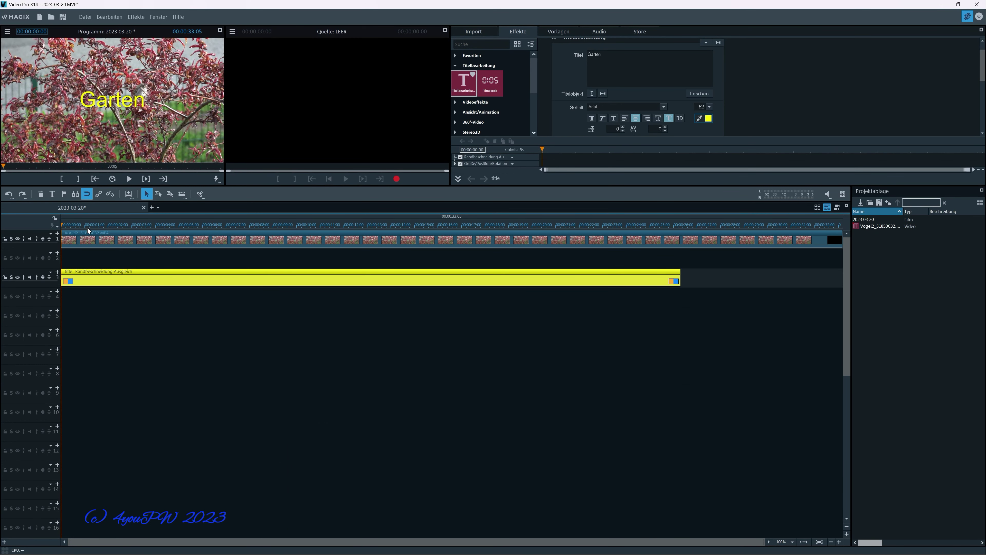
{"action": "mouse_move", "coordinate": [154, 286]}
{"action": "left_mouse_down"}
{"action": "mouse_move", "coordinate": [239, 281]}
{"action": "mouse_move", "coordinate": [188, 278]}
{"action": "mouse_move", "coordinate": [228, 259]}
{"action": "left_mouse_up"}
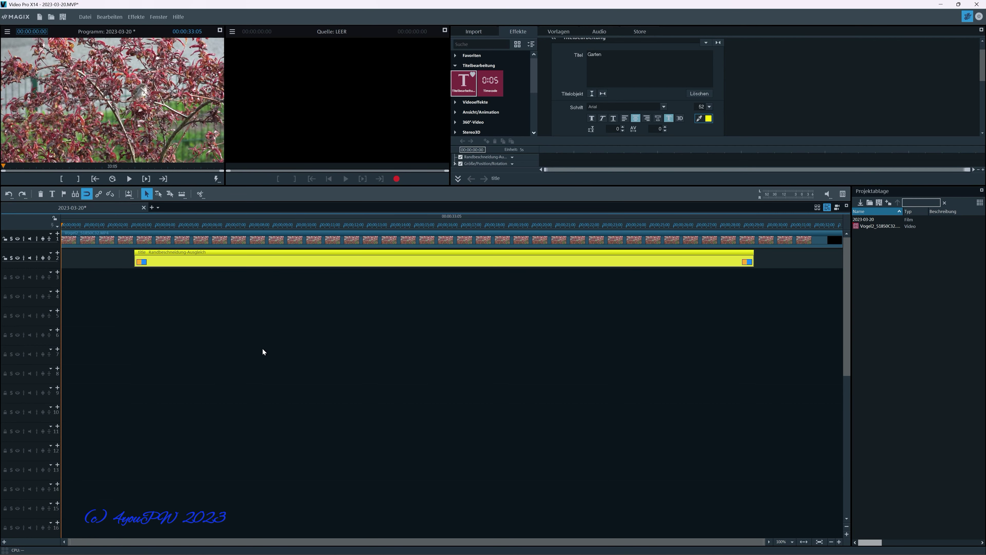
Set a Größe/Position/Rotation keyframe for the title near its start, at 00:00:03:05
{"action": "left_click", "coordinate": [137, 225]}
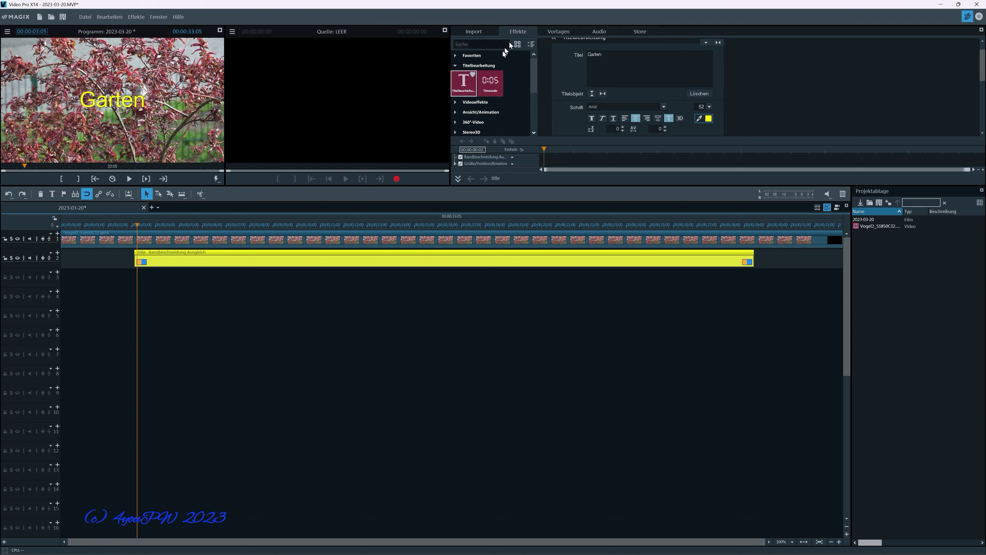
{"action": "left_click", "coordinate": [455, 111]}
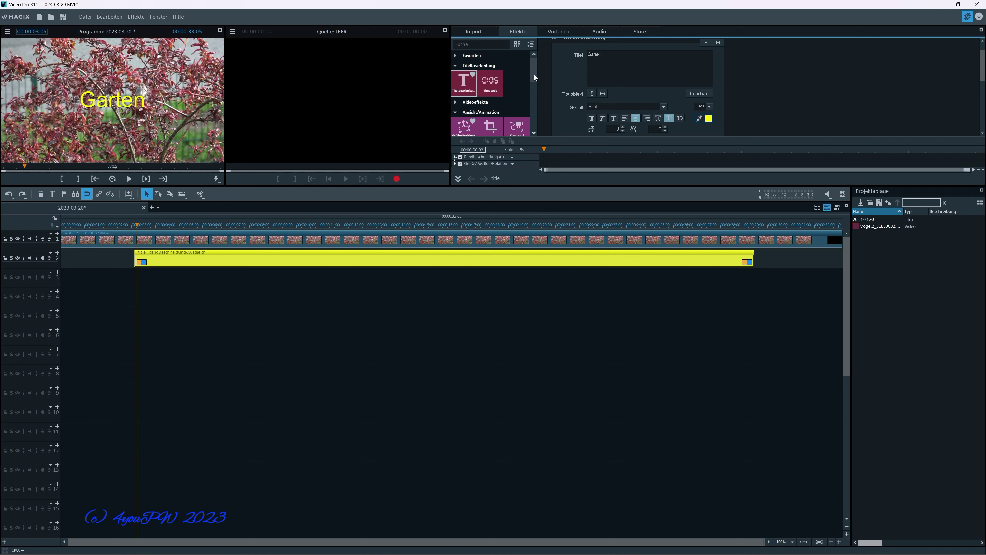
{"action": "left_click_drag", "start_coordinate": [534, 75], "coordinate": [536, 84]}
{"action": "left_click", "coordinate": [463, 102]}
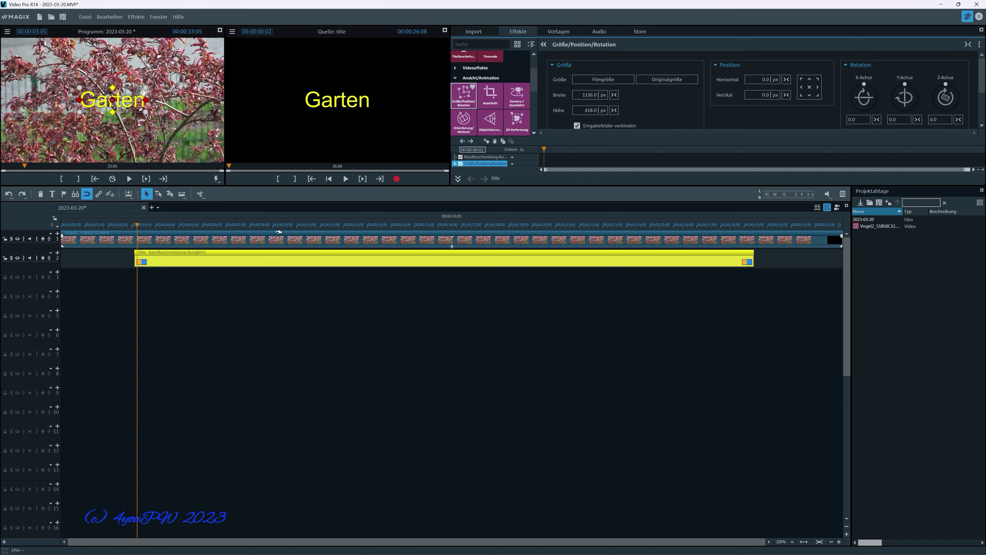
{"action": "left_click", "coordinate": [487, 141]}
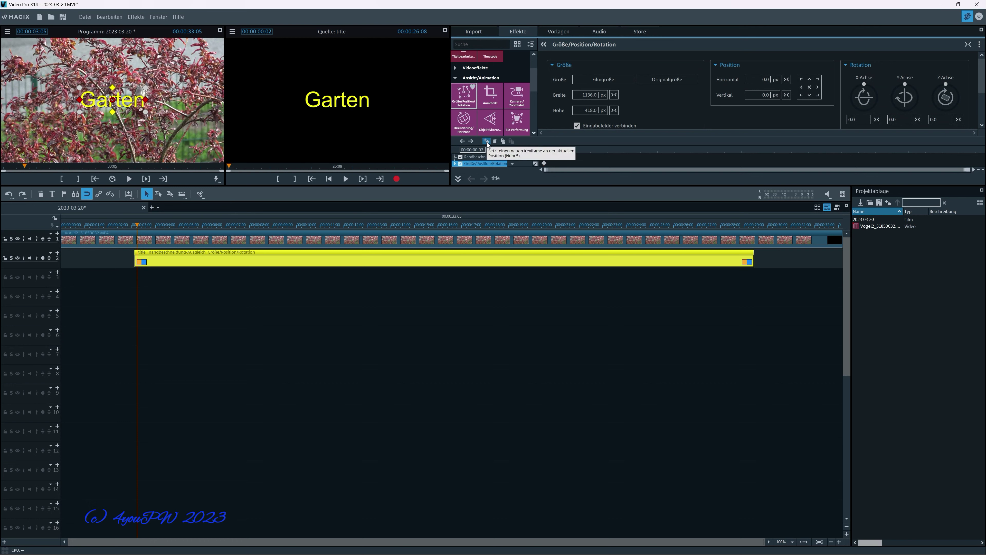
Set a second Größe/Position/Rotation keyframe at 00:00:06:18 and review the stretch between the two keyframes
{"action": "left_click", "coordinate": [220, 228]}
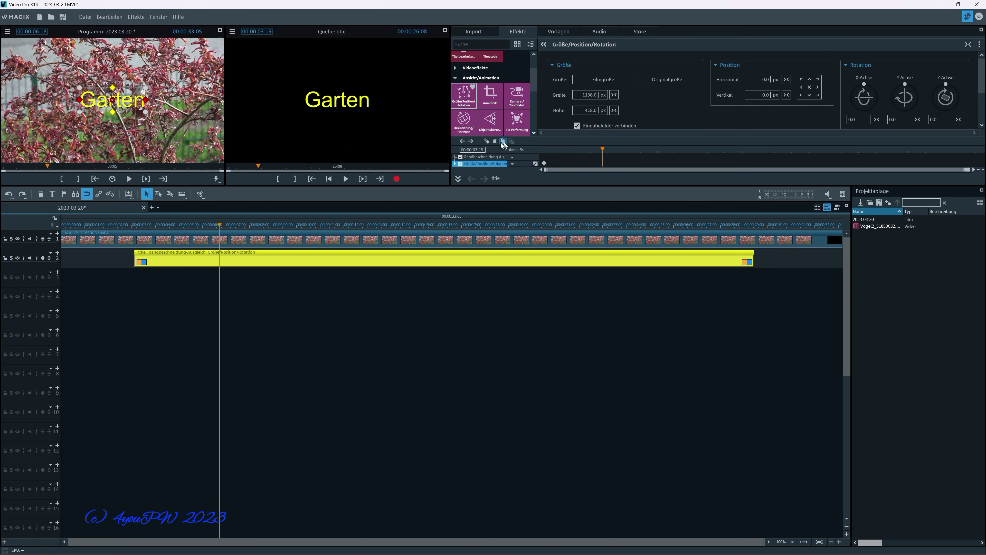
{"action": "left_click", "coordinate": [486, 142]}
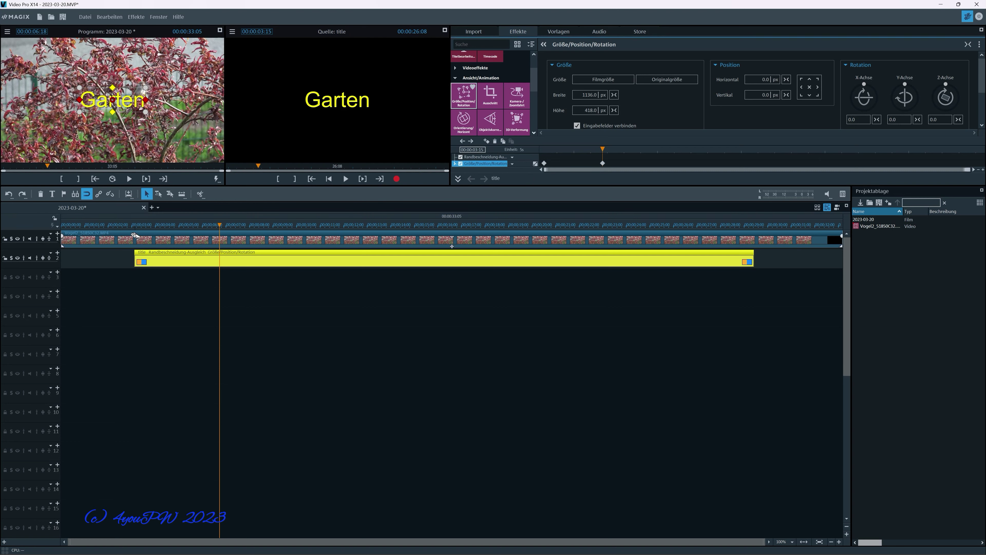
{"action": "left_click", "coordinate": [137, 224]}
{"action": "left_click_drag", "start_coordinate": [544, 149], "coordinate": [603, 152]}
At 00:00:09:05, rotate the title around the Z-axis to about 1057.7 degrees, then deselect it
{"action": "left_click", "coordinate": [278, 227]}
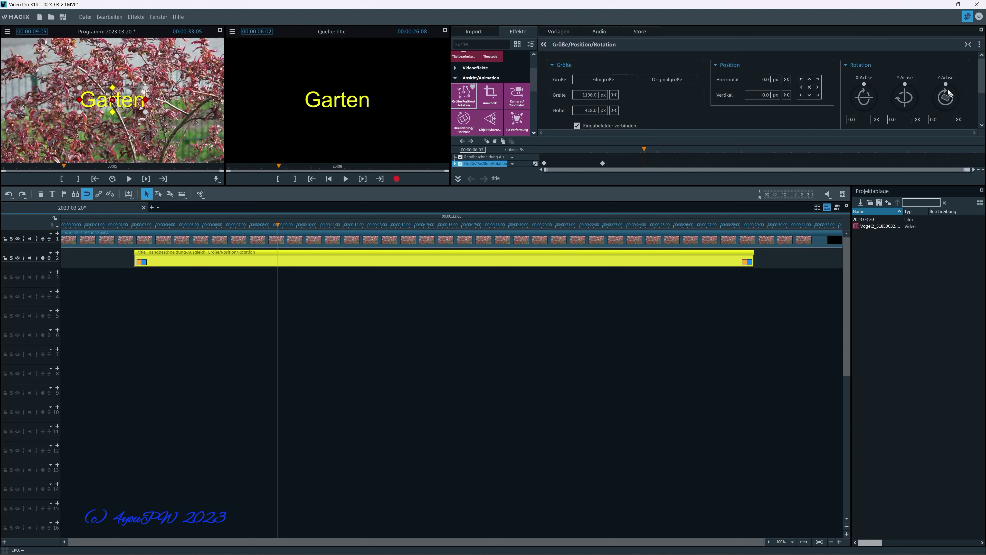
{"action": "mouse_move", "coordinate": [945, 84]}
{"action": "left_mouse_down"}
{"action": "mouse_move", "coordinate": [948, 110]}
{"action": "mouse_move", "coordinate": [936, 96]}
{"action": "mouse_move", "coordinate": [955, 94]}
{"action": "mouse_move", "coordinate": [935, 105]}
{"action": "mouse_move", "coordinate": [949, 89]}
{"action": "mouse_move", "coordinate": [944, 111]}
{"action": "mouse_move", "coordinate": [941, 88]}
{"action": "left_mouse_up"}
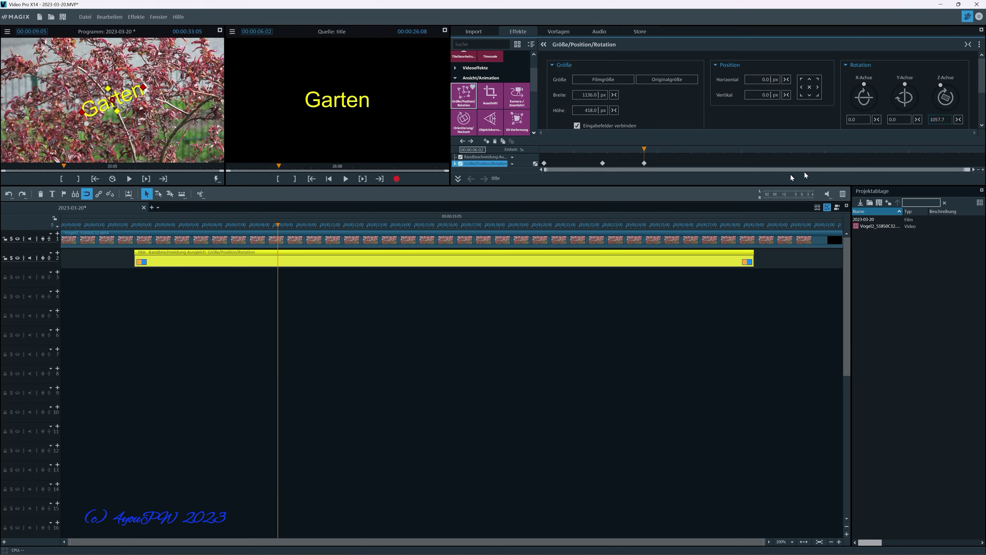
{"action": "left_click", "coordinate": [458, 320]}
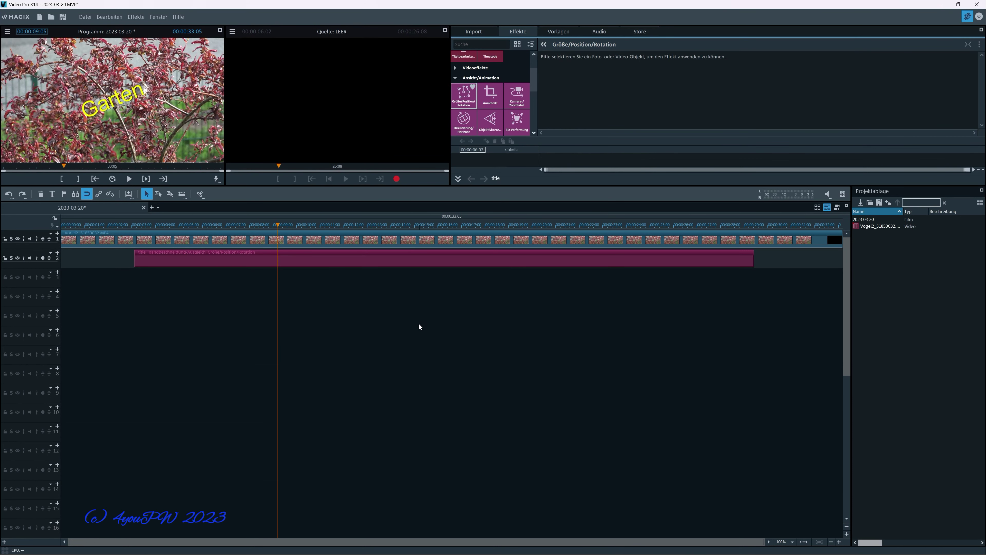
Play the film from 00:00:05:02 to about 00:00:12:05 to check the title's rotation
{"action": "left_click", "coordinate": [181, 223]}
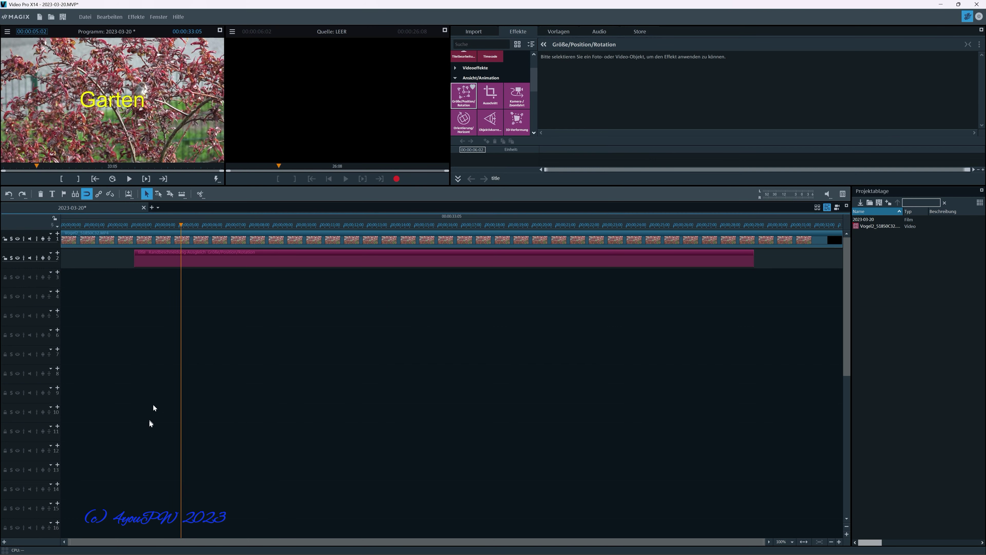
{"action": "key", "text": "space"}
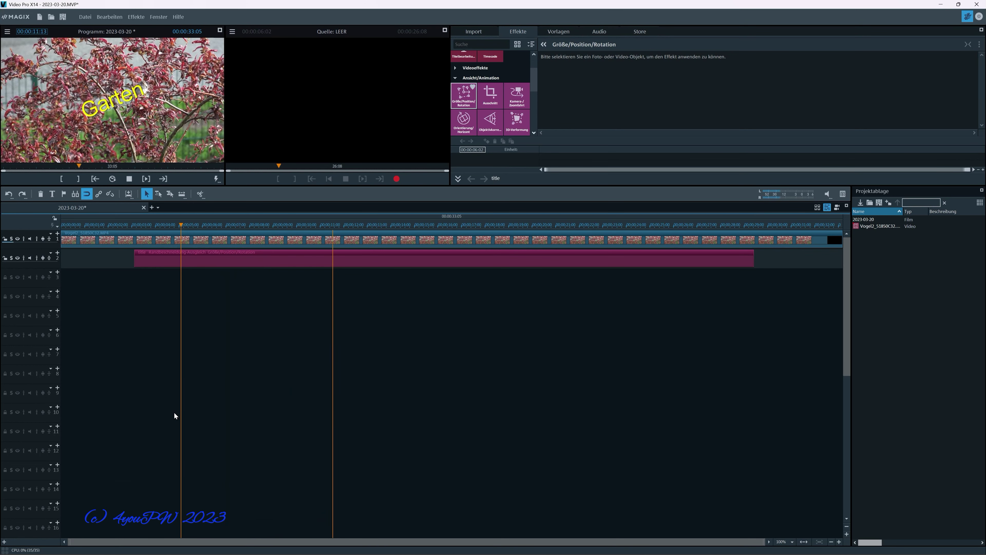
{"action": "key", "text": "space"}
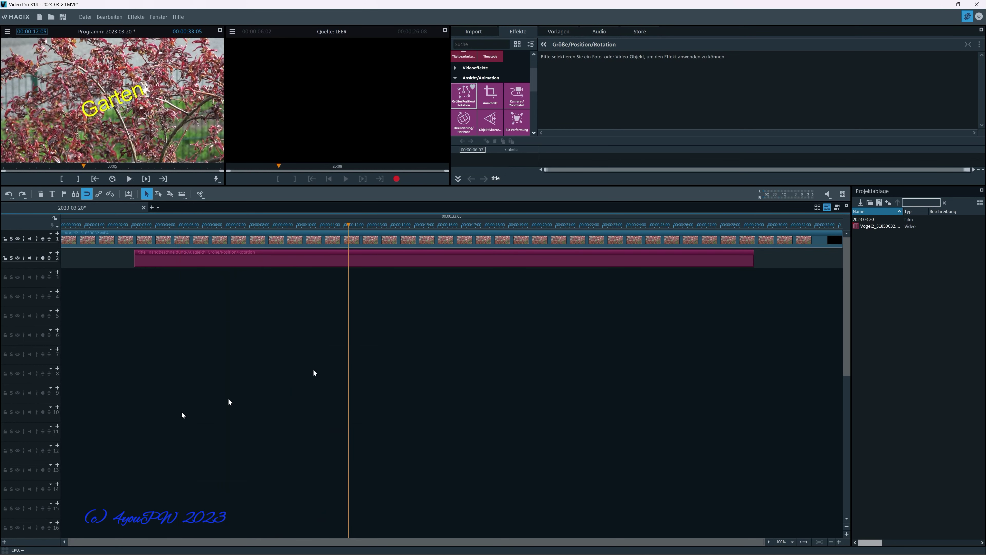
Set a keyframe at 00:00:12:24 that holds the title's current size and rotation
{"action": "left_click", "coordinate": [422, 261]}
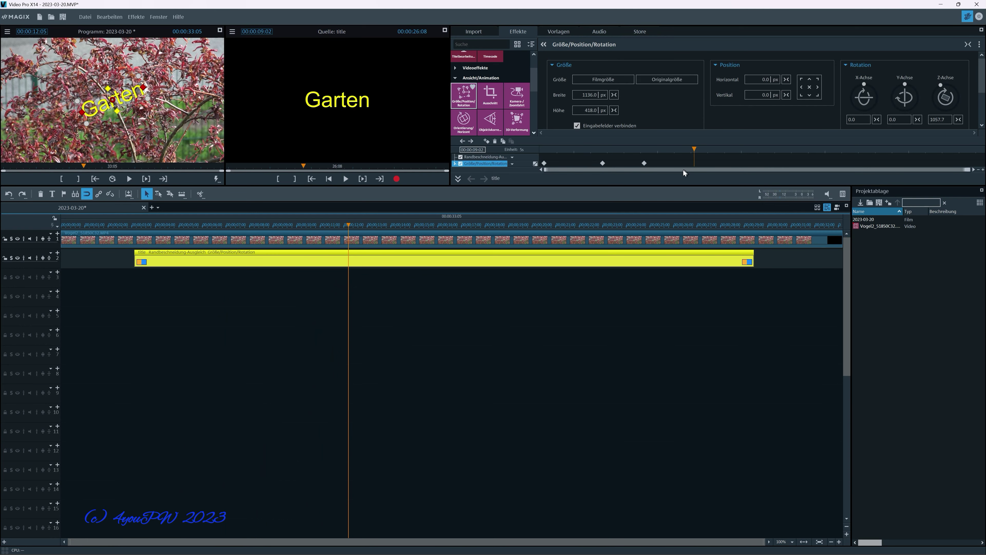
{"action": "left_click", "coordinate": [644, 163]}
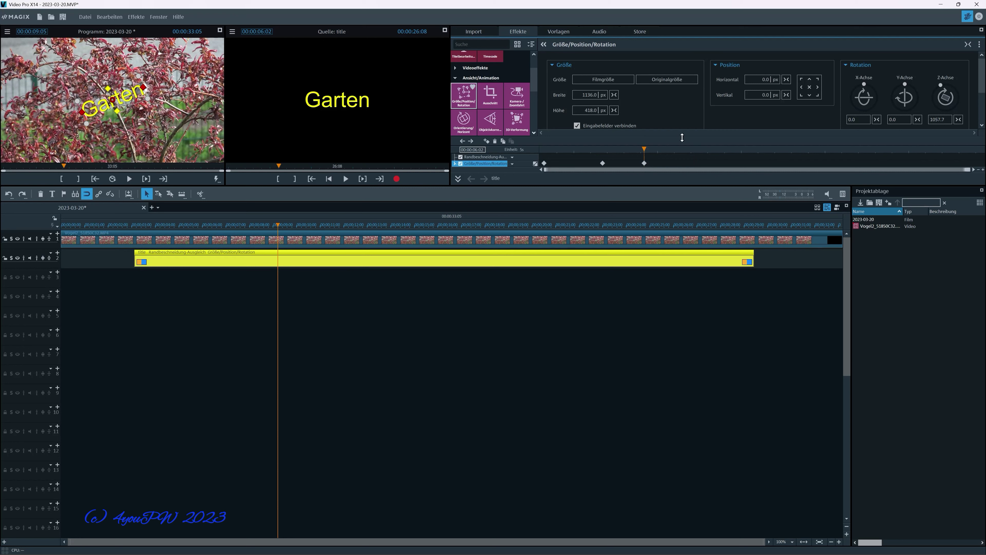
{"action": "left_click", "coordinate": [706, 149]}
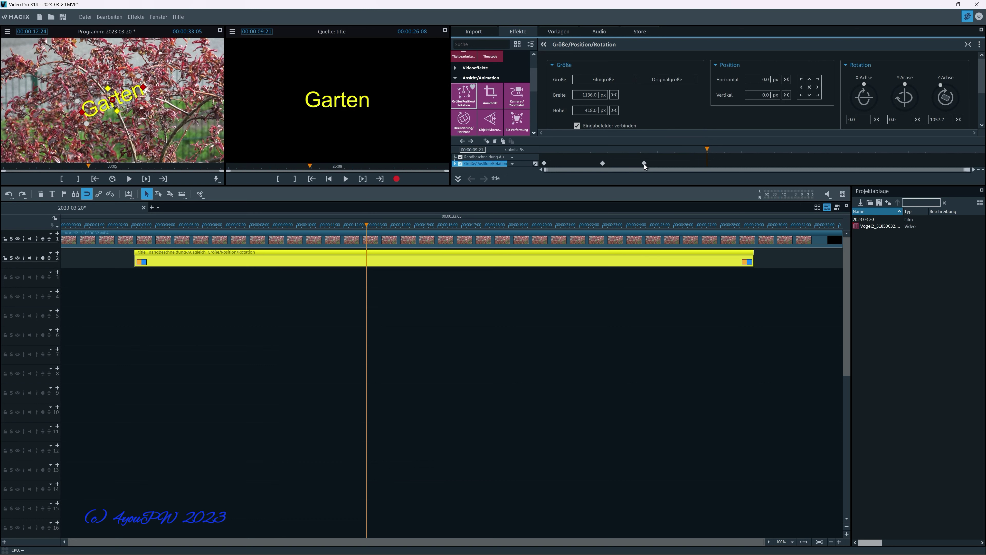
{"action": "left_click", "coordinate": [486, 142]}
At 00:00:15:22, zoom the program preview out to 30% and enlarge the title to about 90628 × 33347 px
{"action": "left_click", "coordinate": [755, 148]}
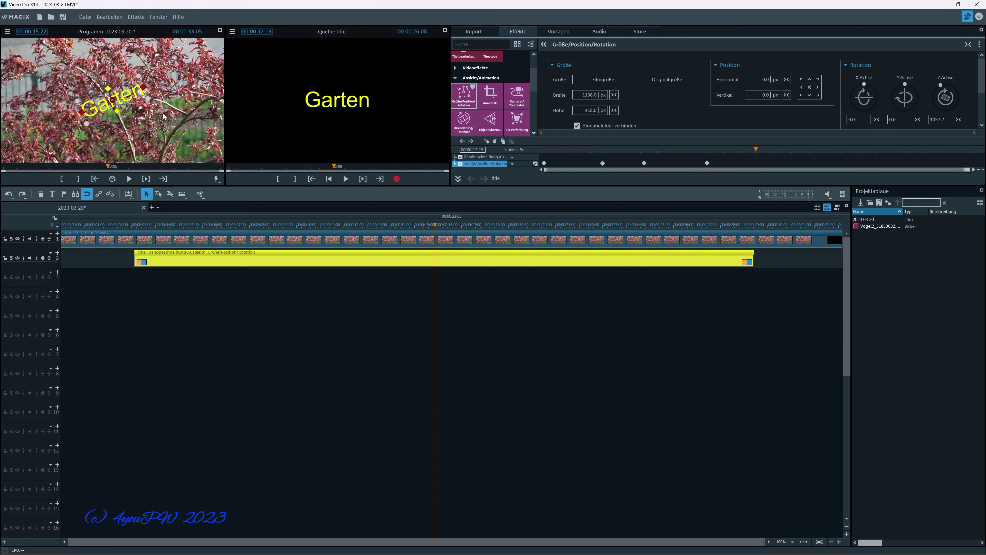
{"action": "scroll", "coordinate": [163, 115], "scroll_direction": "down", "scroll_amount": 2}
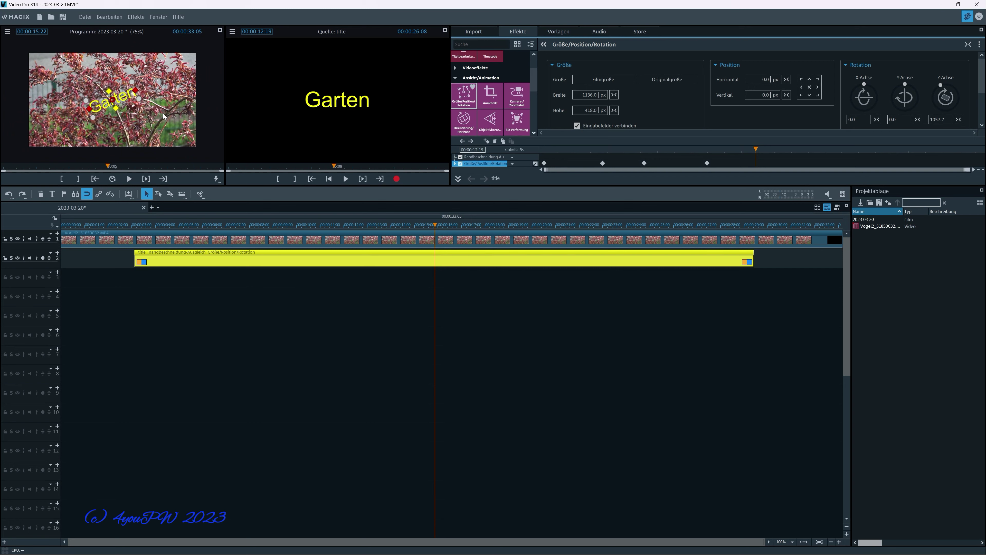
{"action": "scroll", "coordinate": [163, 115], "scroll_direction": "down", "scroll_amount": 2}
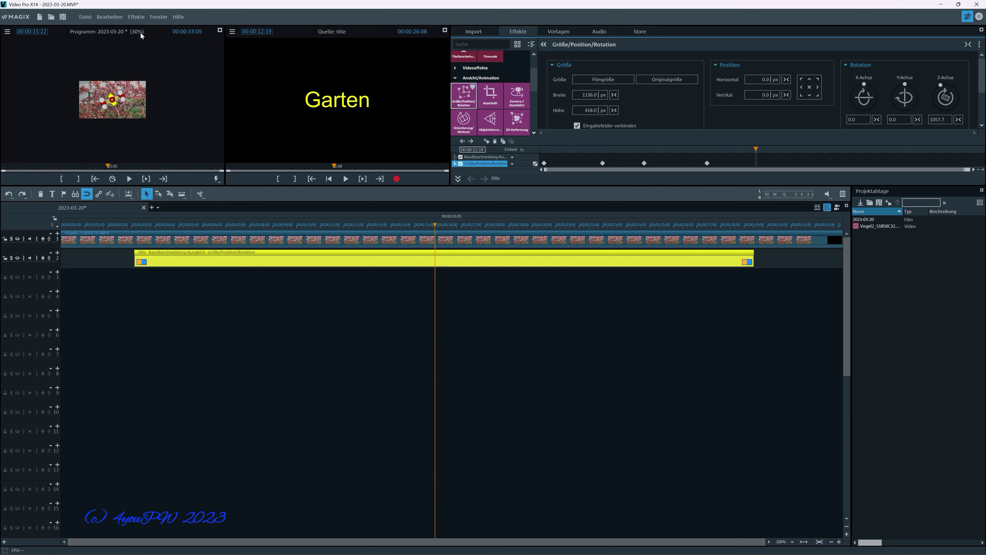
{"action": "left_click", "coordinate": [131, 112]}
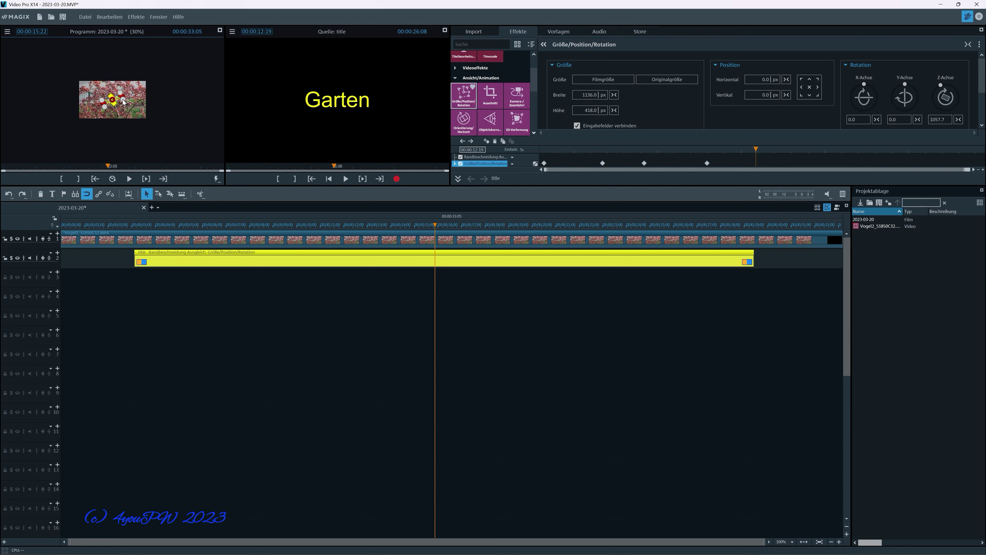
{"action": "left_click_drag", "start_coordinate": [123, 100], "coordinate": [244, 97]}
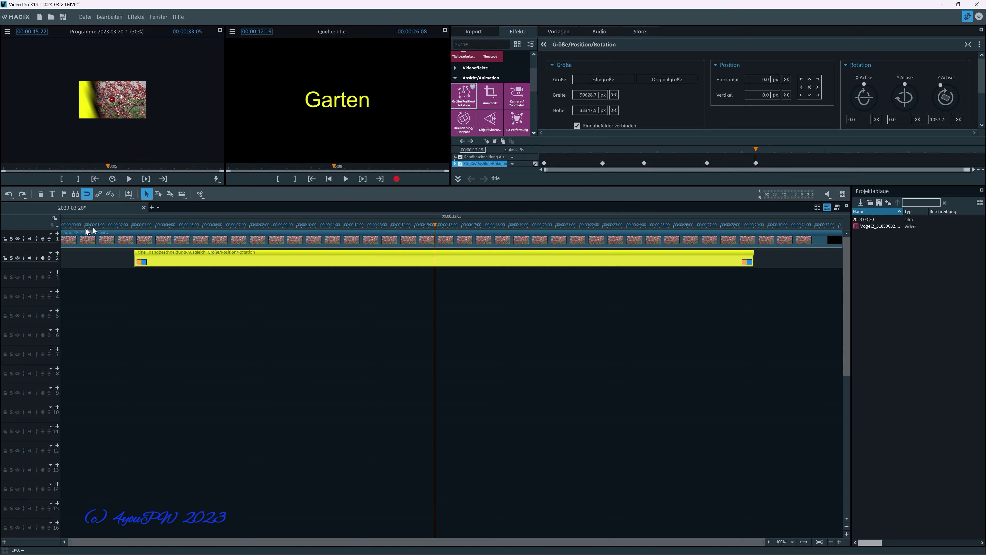
Play the film briefly from shortly before the title to about 00:00:04:14, then set the program preview zoom to 100%
{"action": "left_click", "coordinate": [111, 232]}
{"action": "key", "text": "space"}
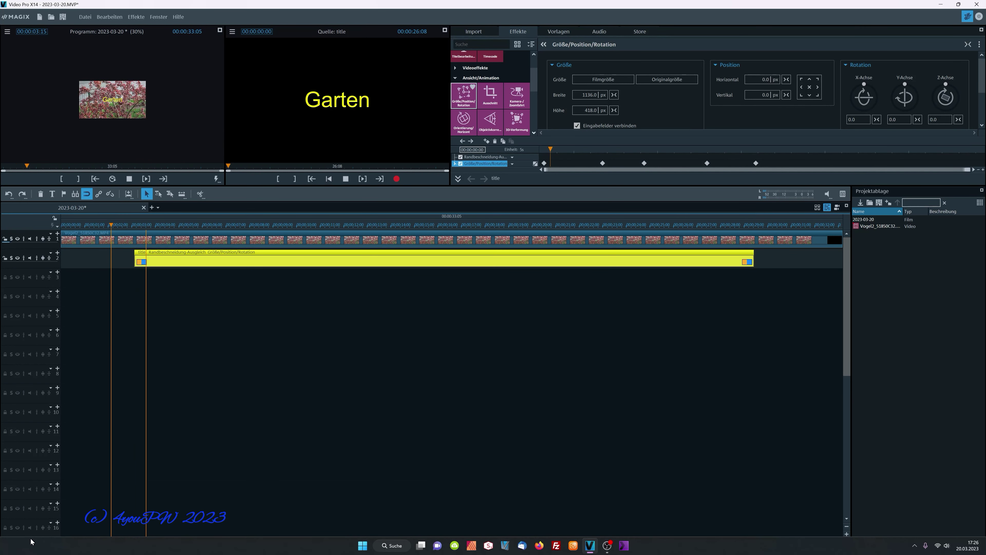
{"action": "key", "text": "space"}
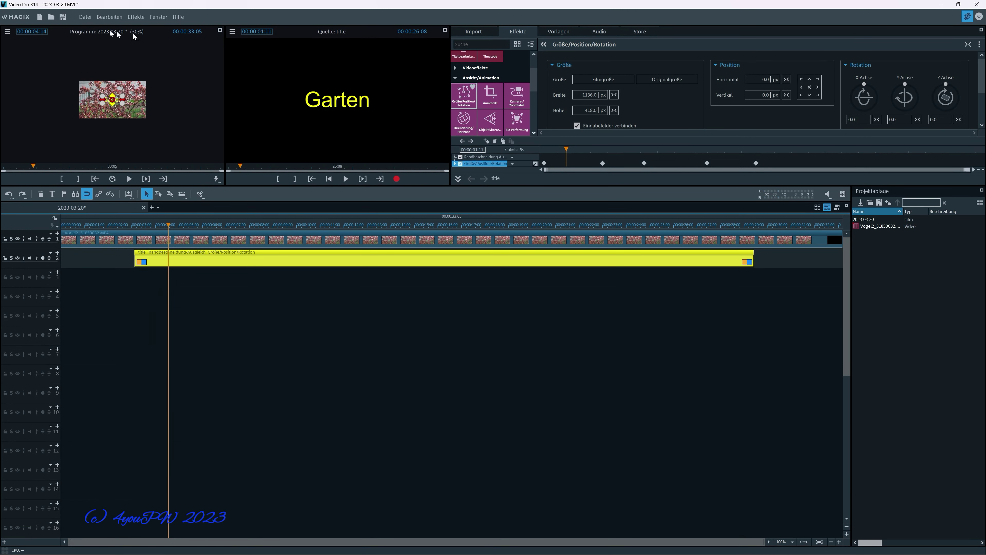
{"action": "left_click", "coordinate": [7, 33]}
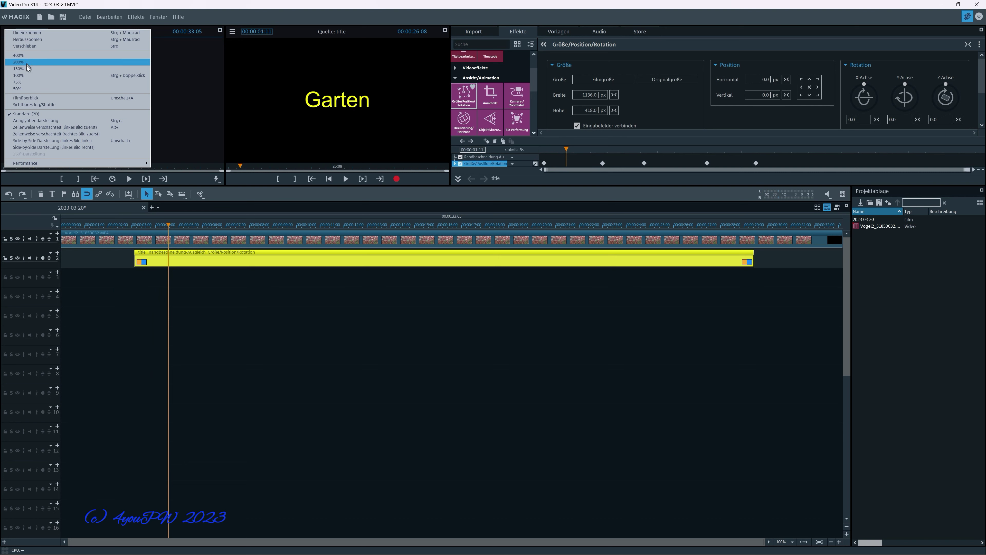
{"action": "left_click", "coordinate": [26, 77]}
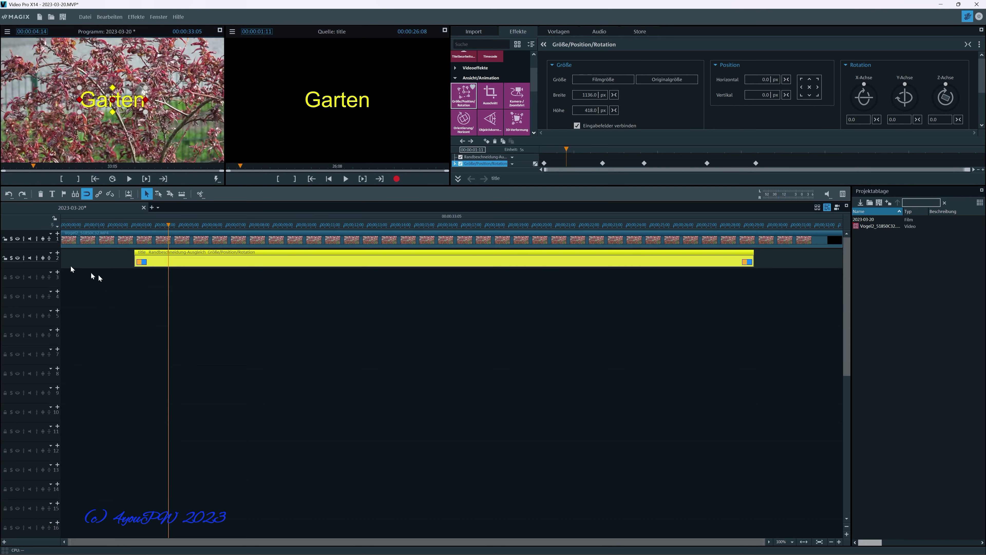
Deselect the title and play the film from shortly before it to about 00:00:16:15 to check the whole animation
{"action": "left_click", "coordinate": [100, 232]}
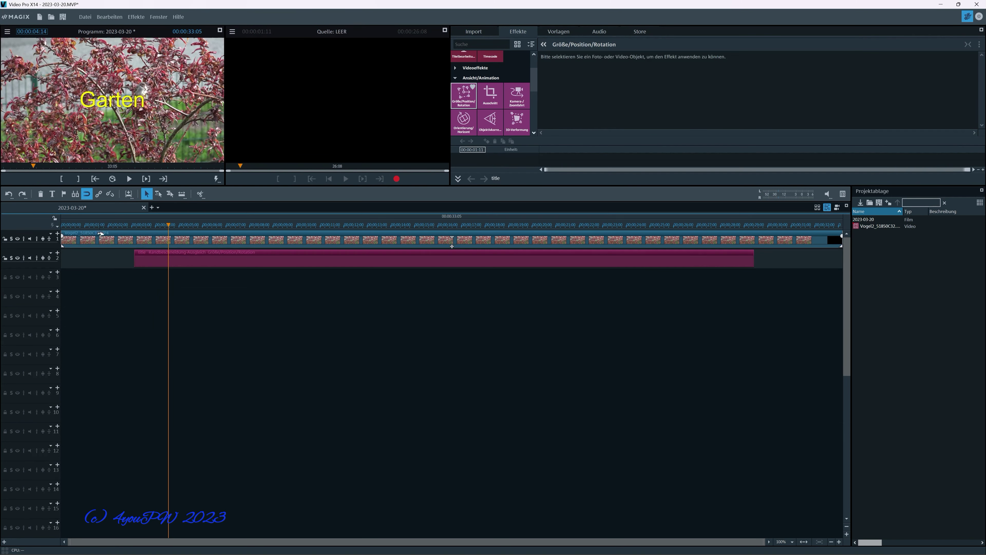
{"action": "left_click", "coordinate": [102, 225]}
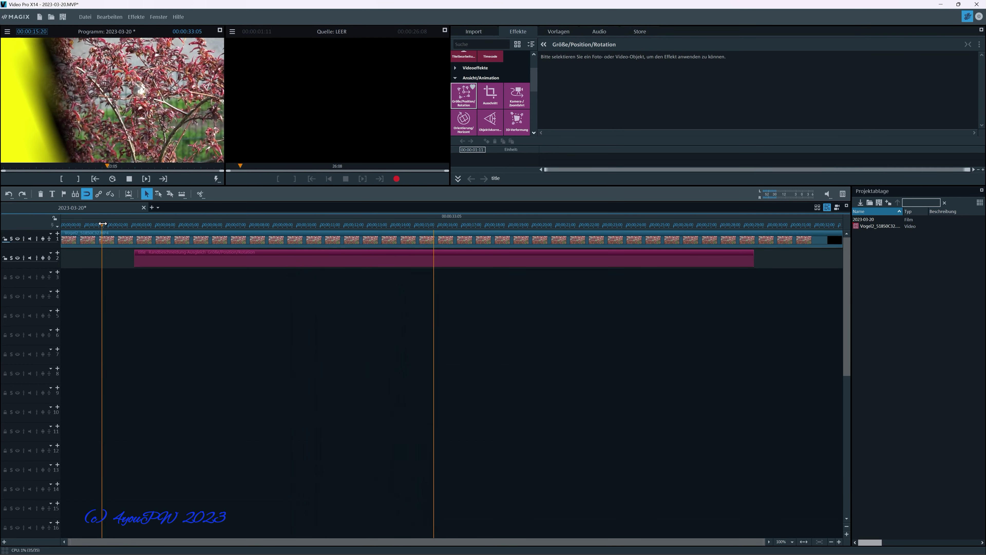
{"action": "key", "text": "space"}
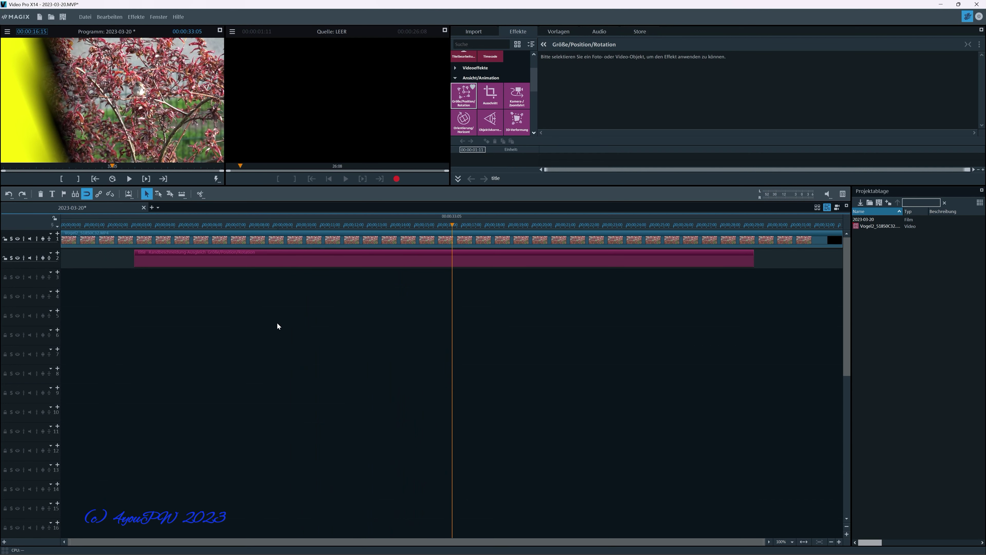
Select the title and go through its size and rotation keyframes one by one, from the first to the one at 00:00:15:22
{"action": "left_click", "coordinate": [151, 262]}
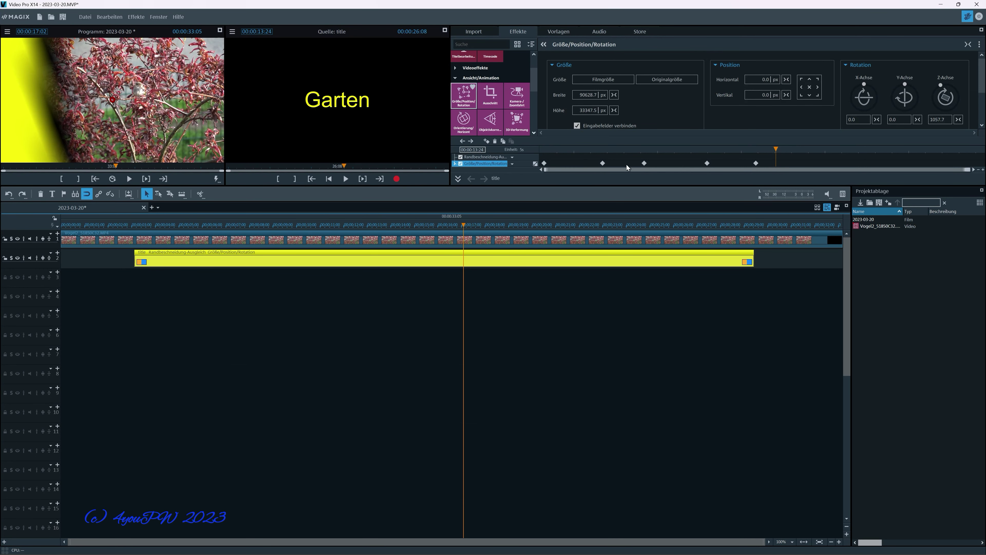
{"action": "left_click", "coordinate": [543, 164]}
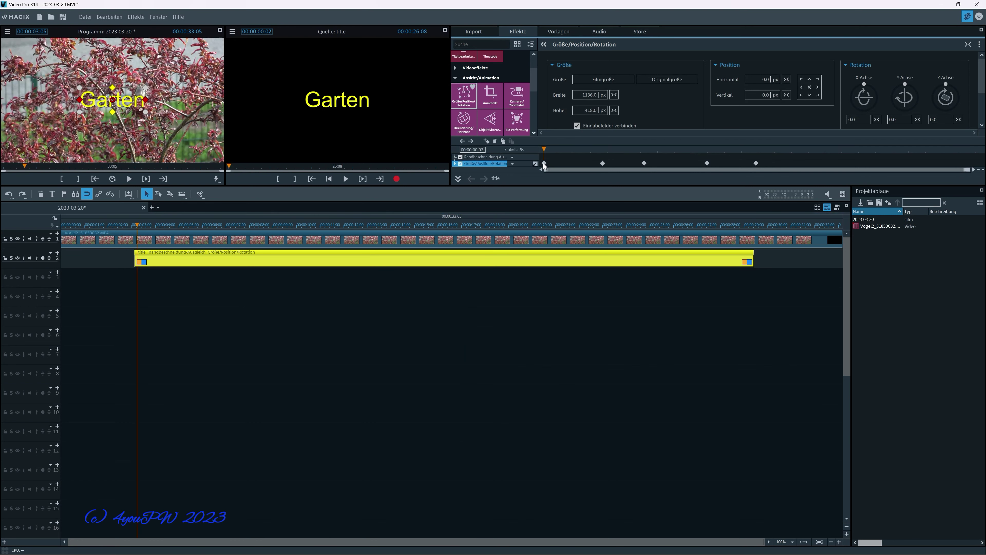
{"action": "left_click", "coordinate": [602, 163]}
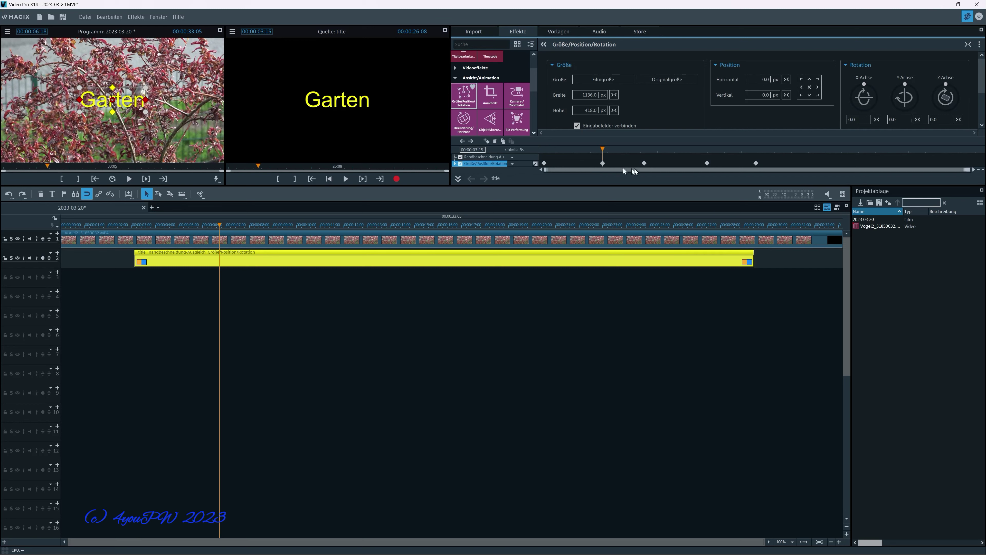
{"action": "left_click", "coordinate": [644, 164]}
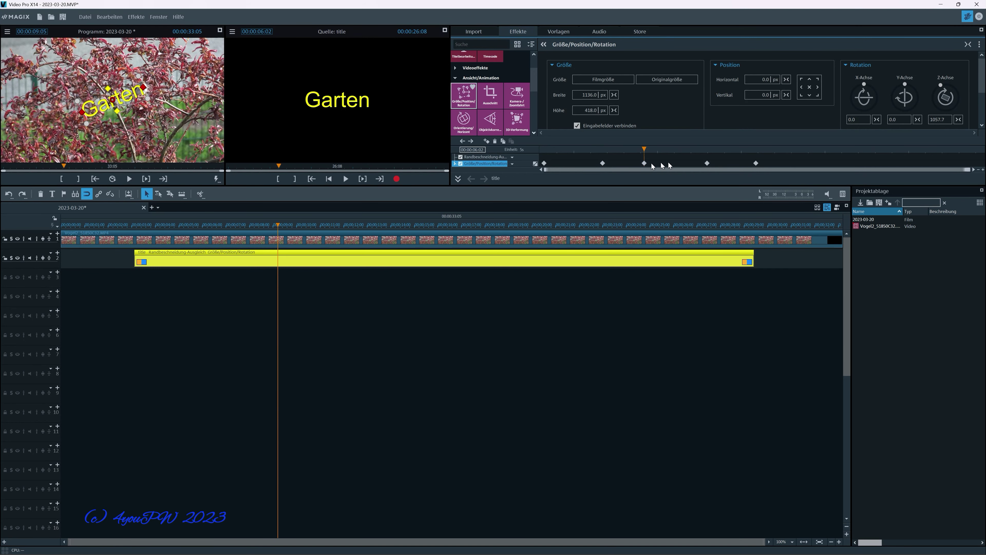
{"action": "left_click", "coordinate": [707, 164]}
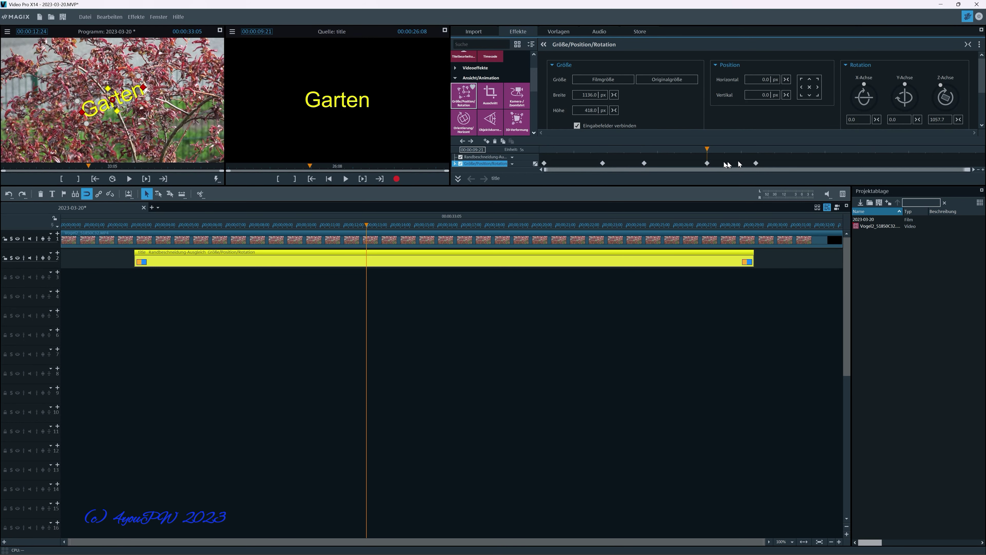
{"action": "left_click", "coordinate": [756, 163]}
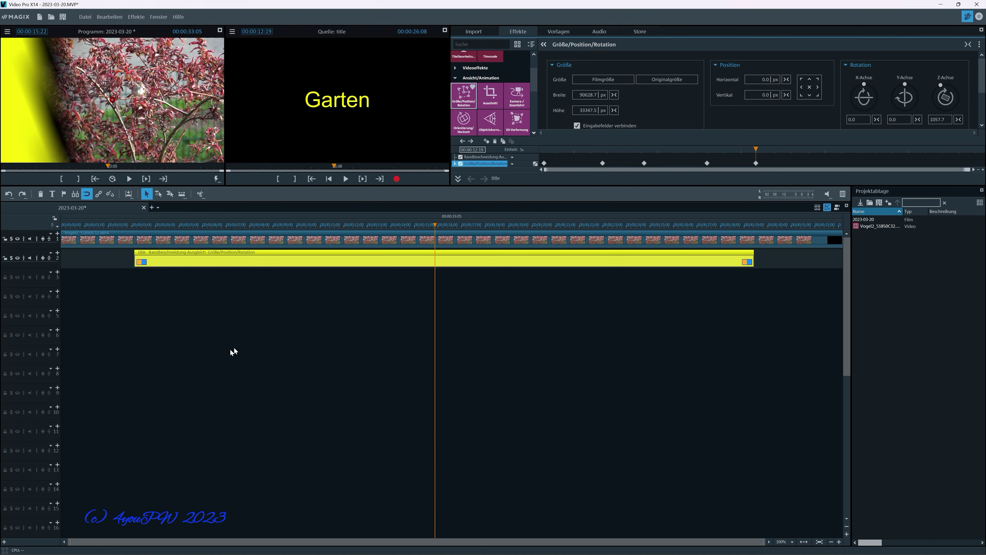